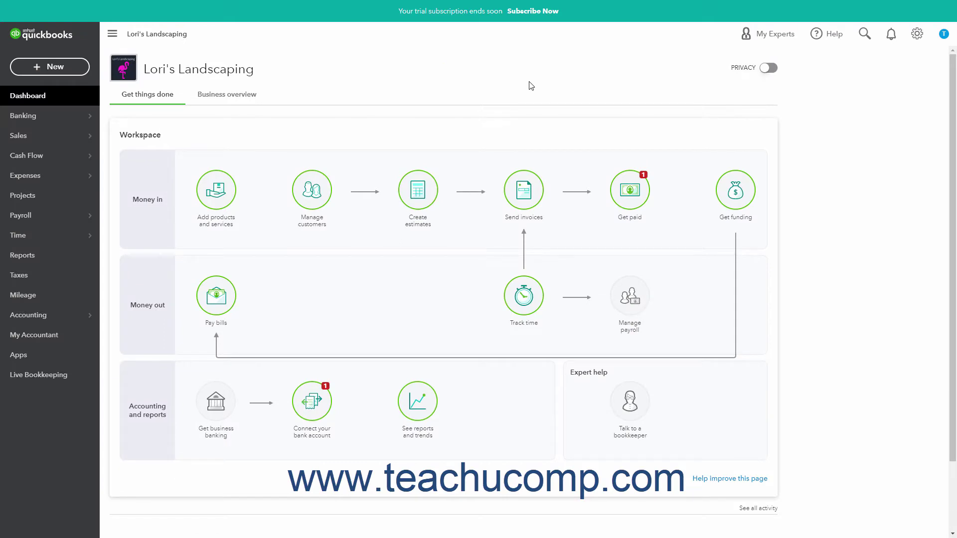
Open Print checks from the + New Vendors menu, listing two checks totaling $654.40
left_click(67, 77)
left_click(65, 73)
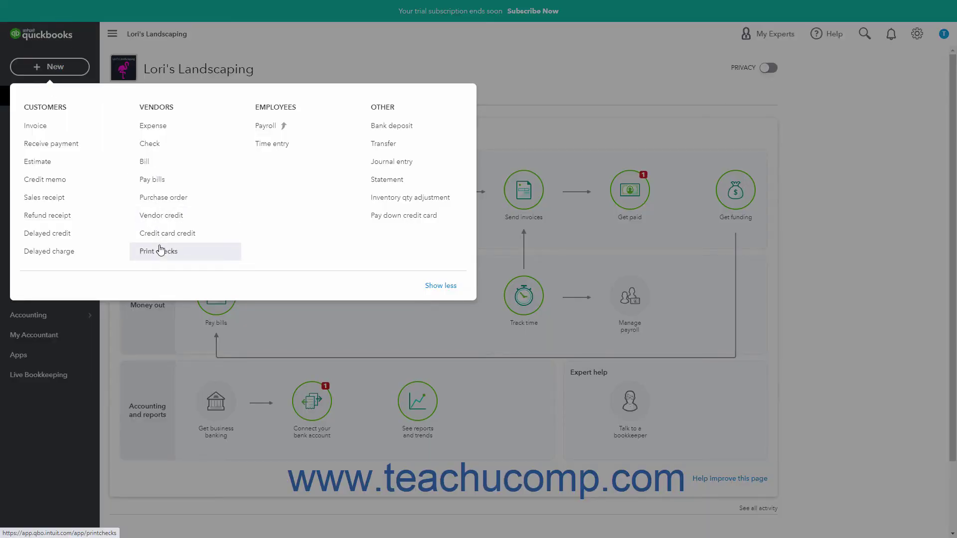
left_click(159, 250)
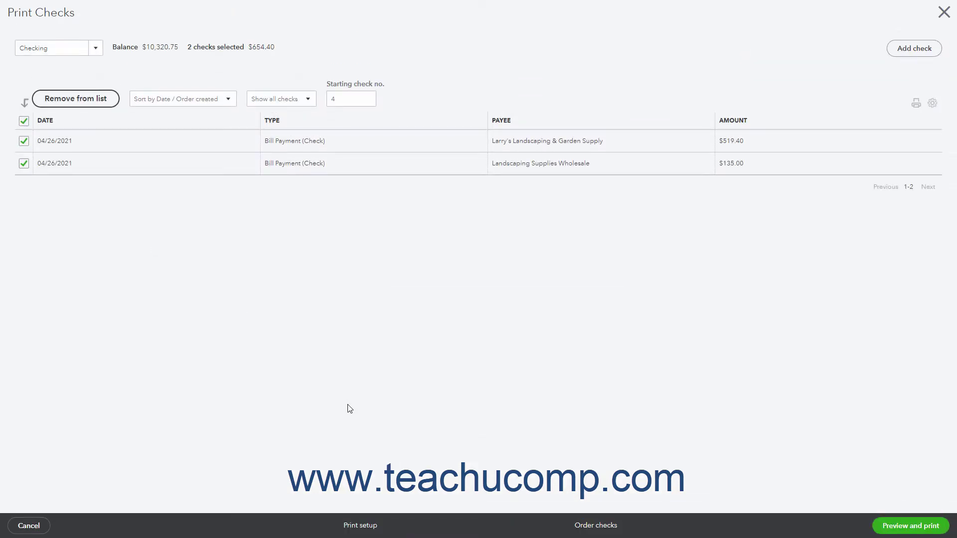
In Print setup, keep Voucher checks and continue to the Set up Adobe Reader stage
left_click(359, 525)
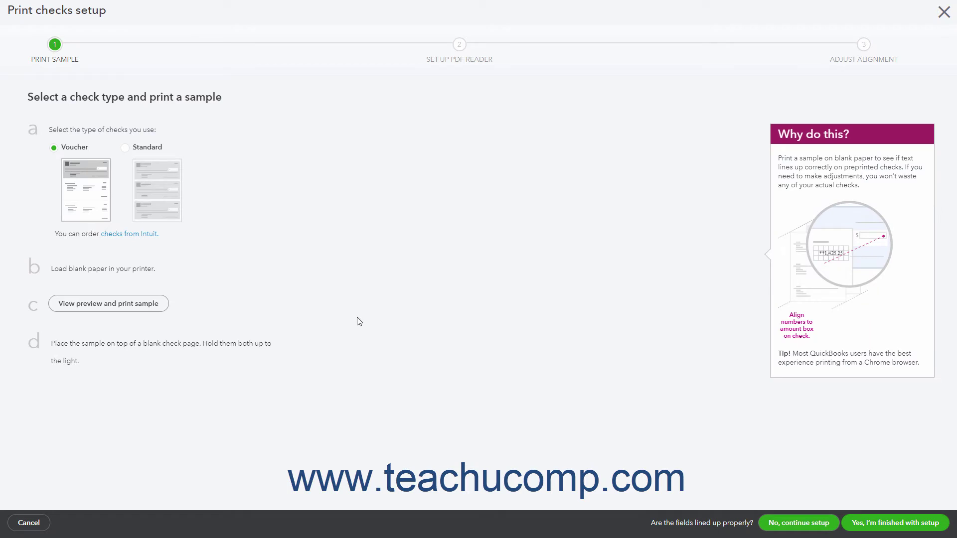
left_click(68, 146)
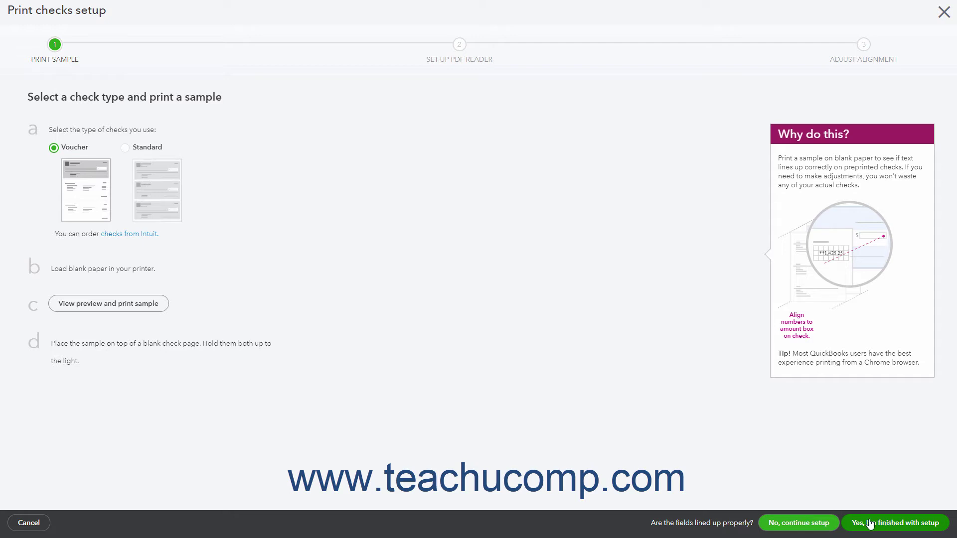
left_click(827, 523)
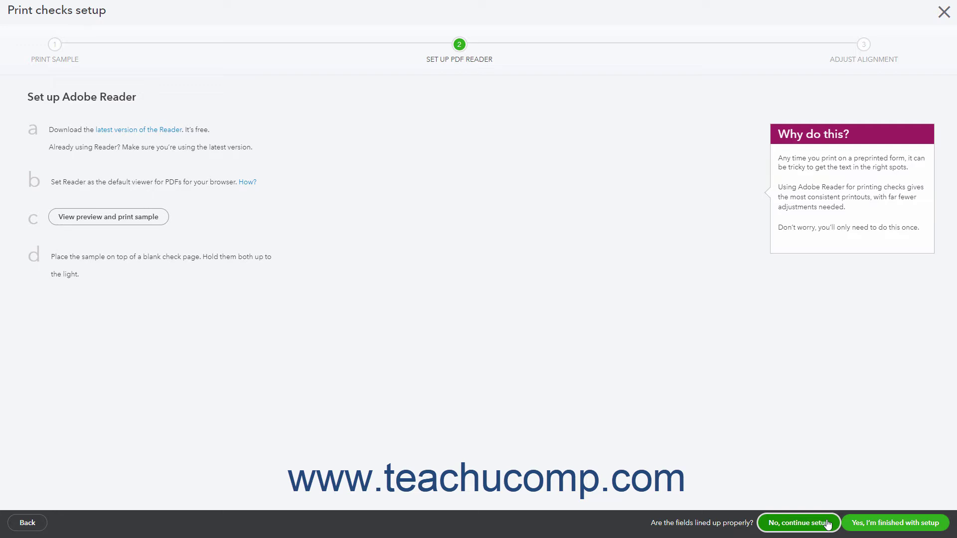
Continue past the PDF reader stage to Adjust Alignment, with both offsets at zero
left_click(827, 524)
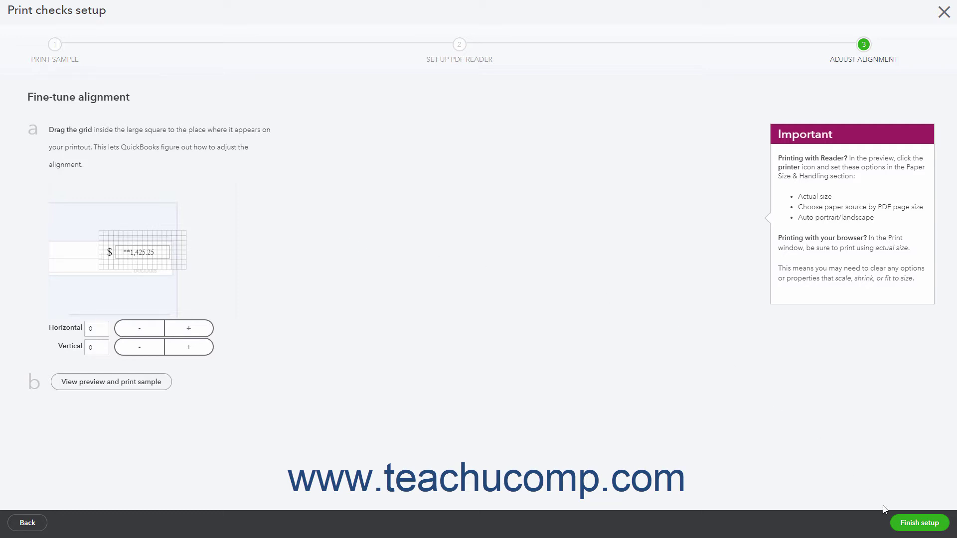
left_click(907, 526)
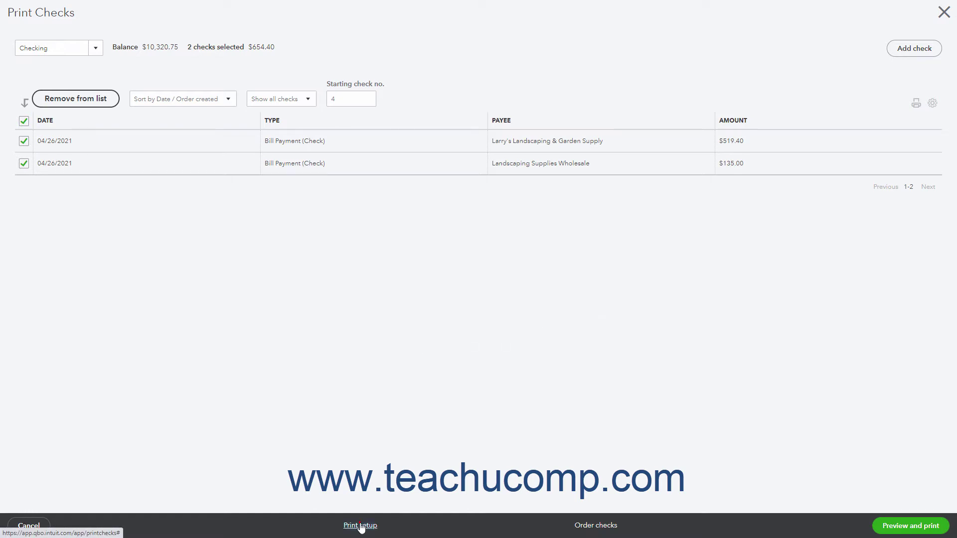
left_click(360, 525)
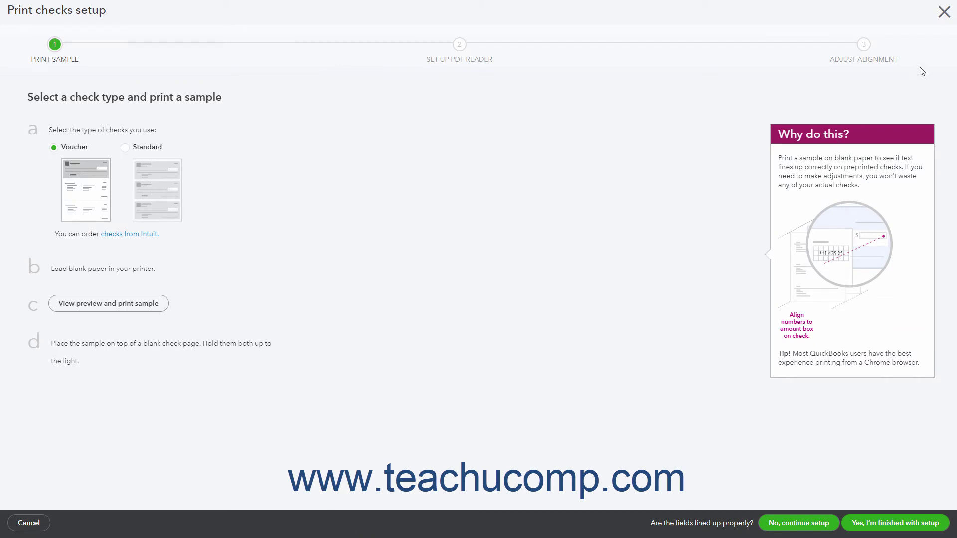
left_click(943, 15)
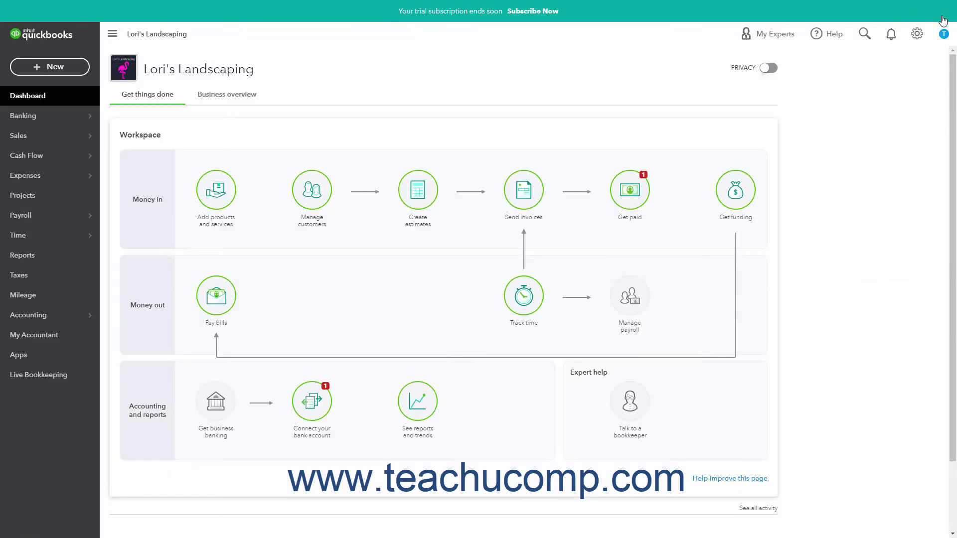
left_click(74, 73)
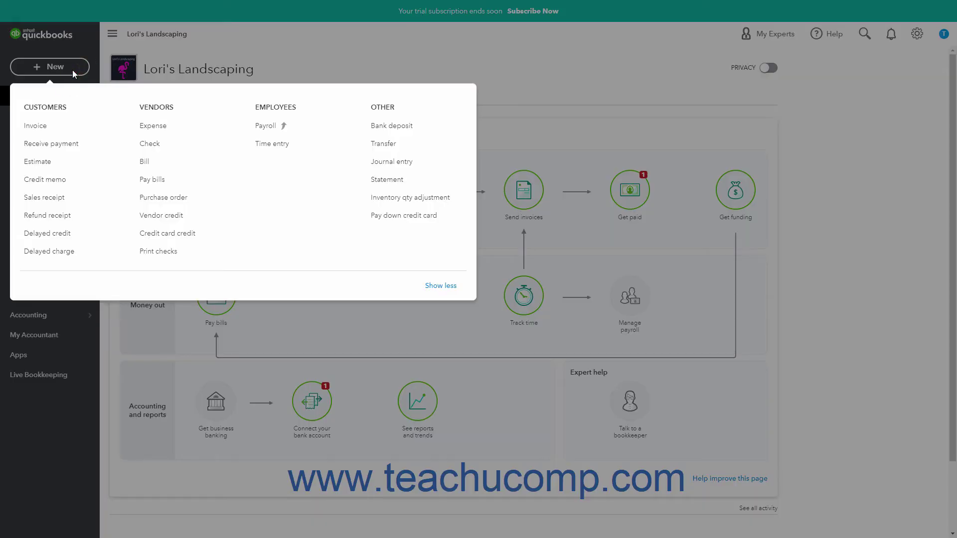
left_click(152, 249)
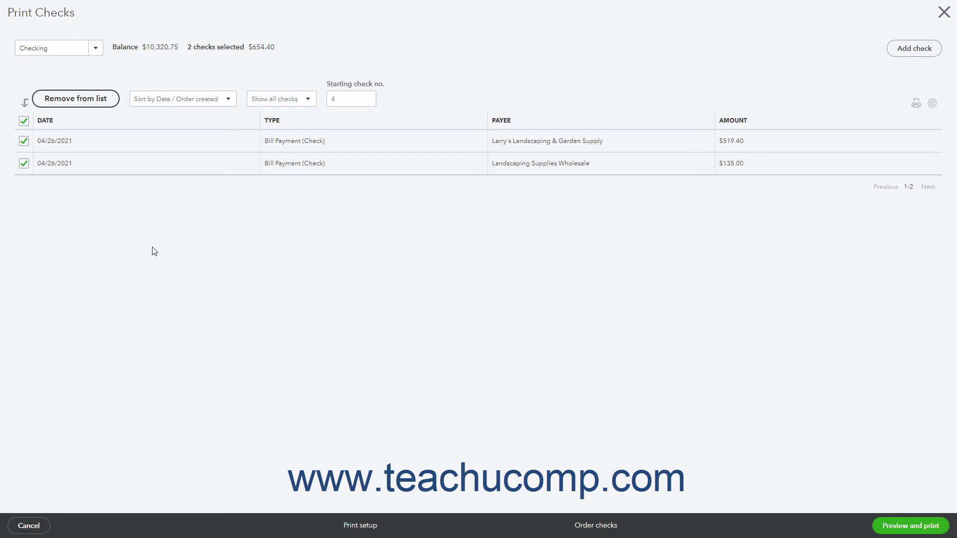
left_click(96, 49)
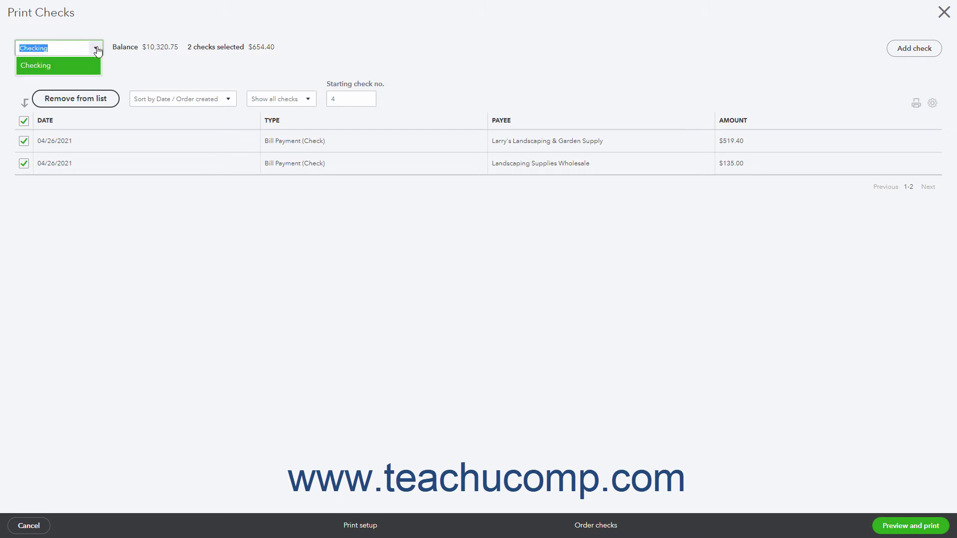
left_click(97, 50)
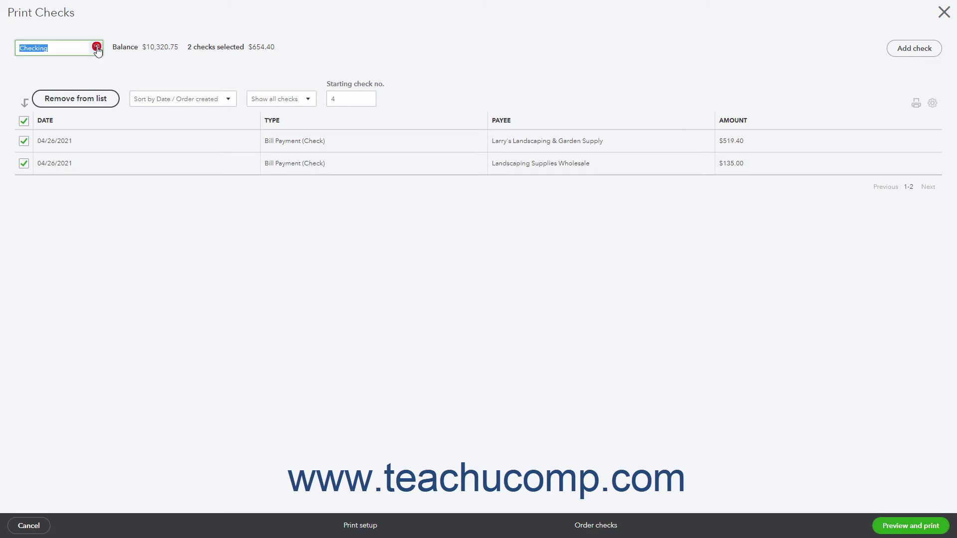
left_click(142, 49)
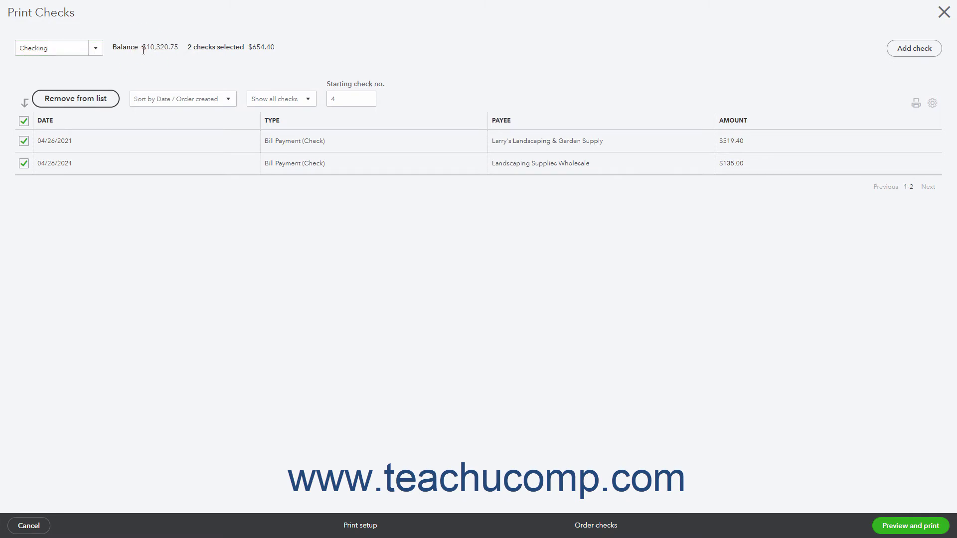
left_click(212, 49)
left_click(67, 100)
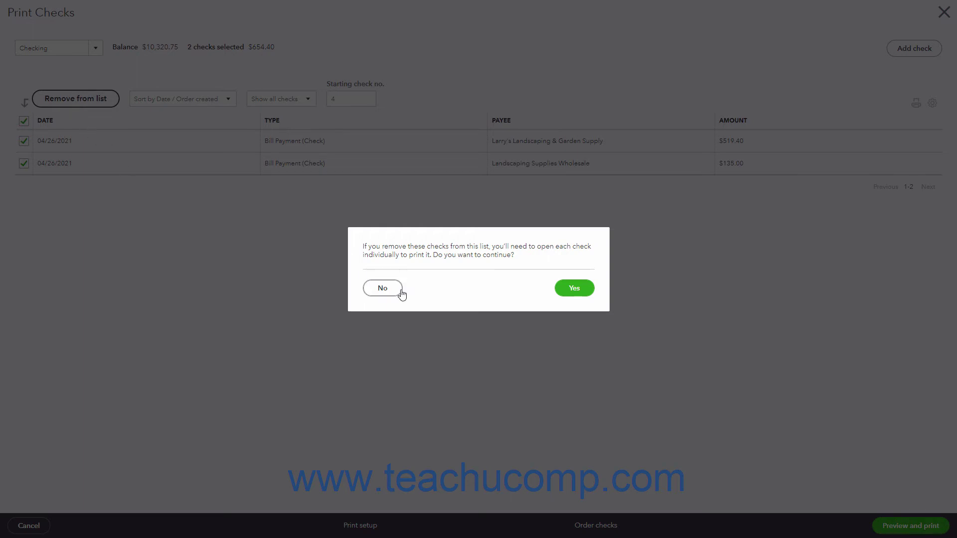
left_click(383, 288)
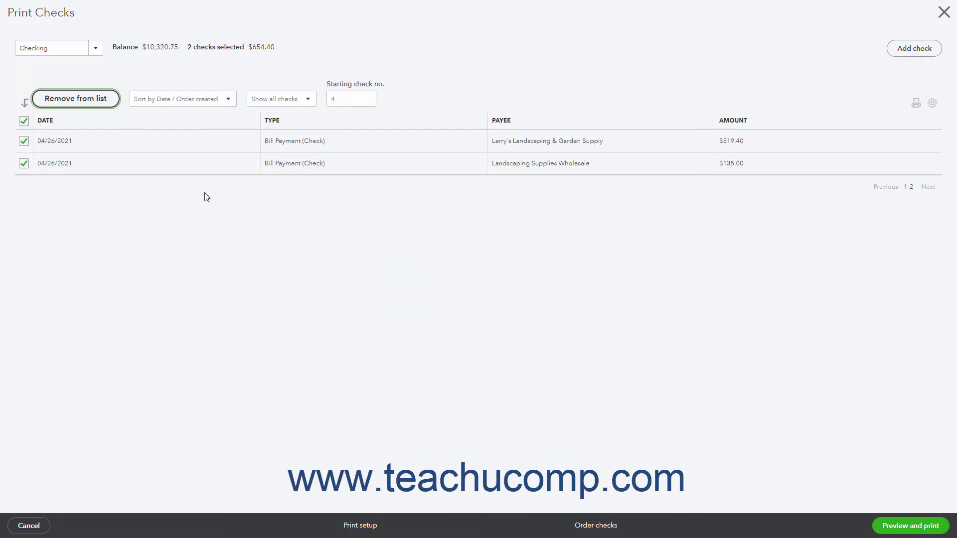
left_click(227, 101)
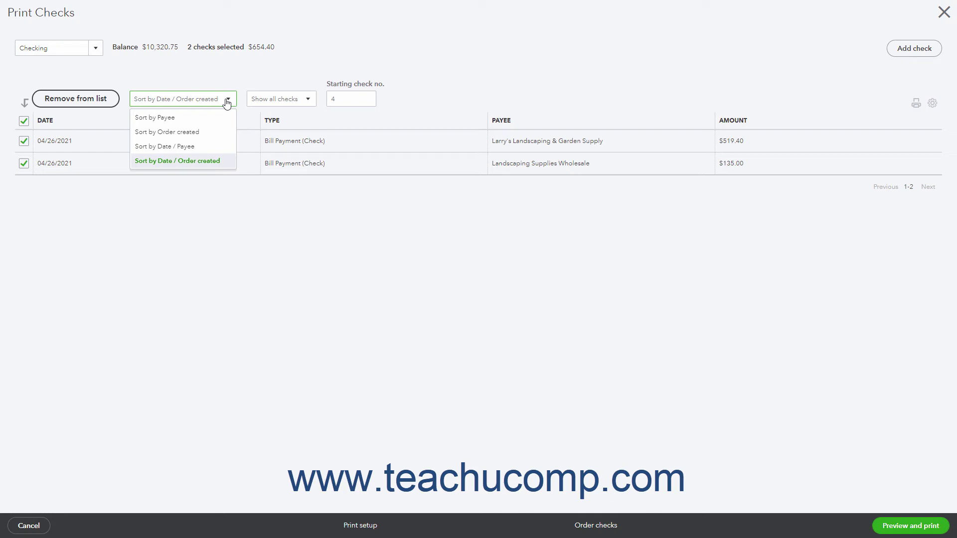
left_click(227, 102)
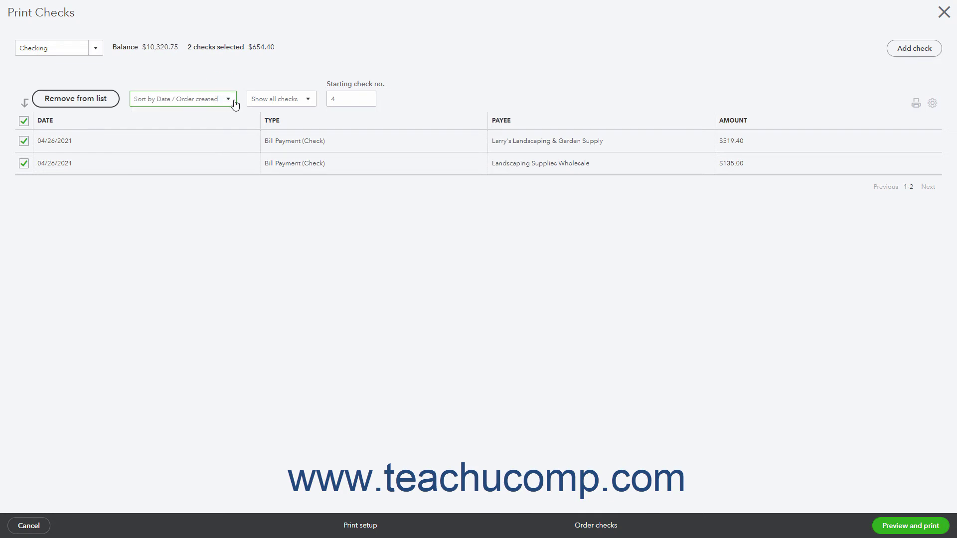
left_click(309, 105)
left_click(309, 105)
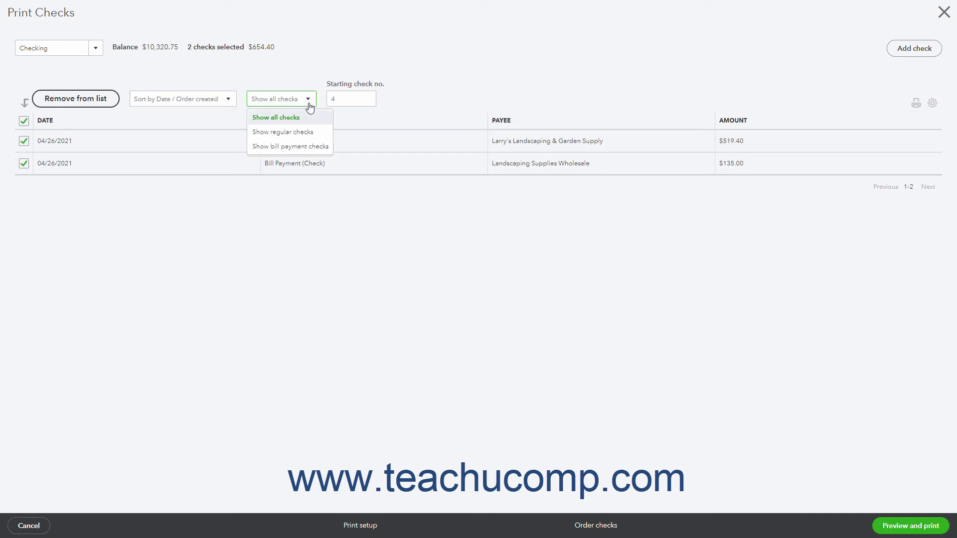
left_click(309, 106)
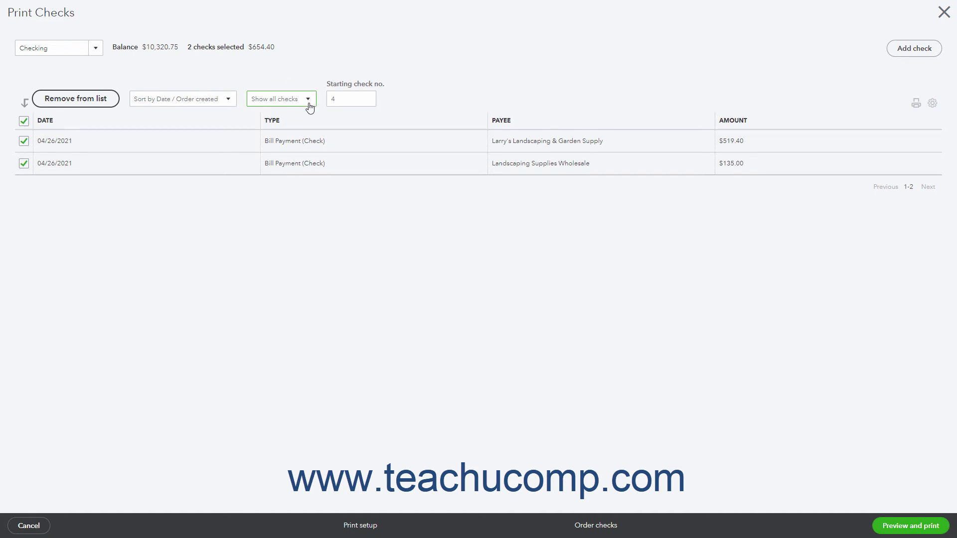
left_click(356, 101)
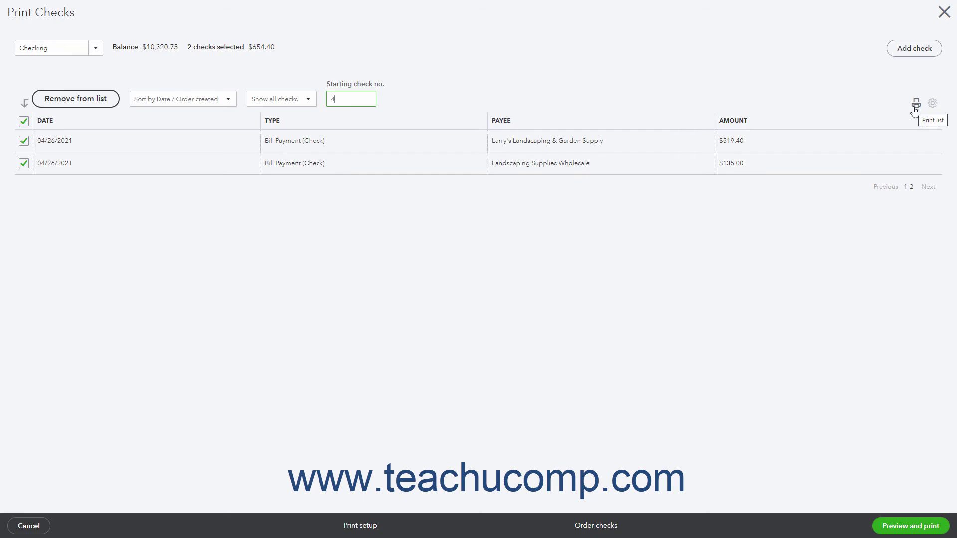
left_click(915, 105)
left_click(932, 104)
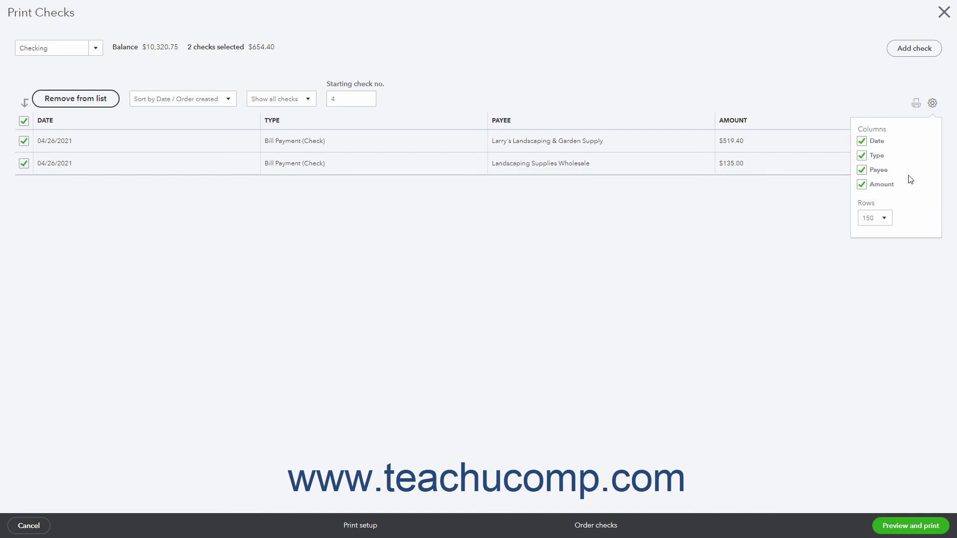
left_click(886, 228)
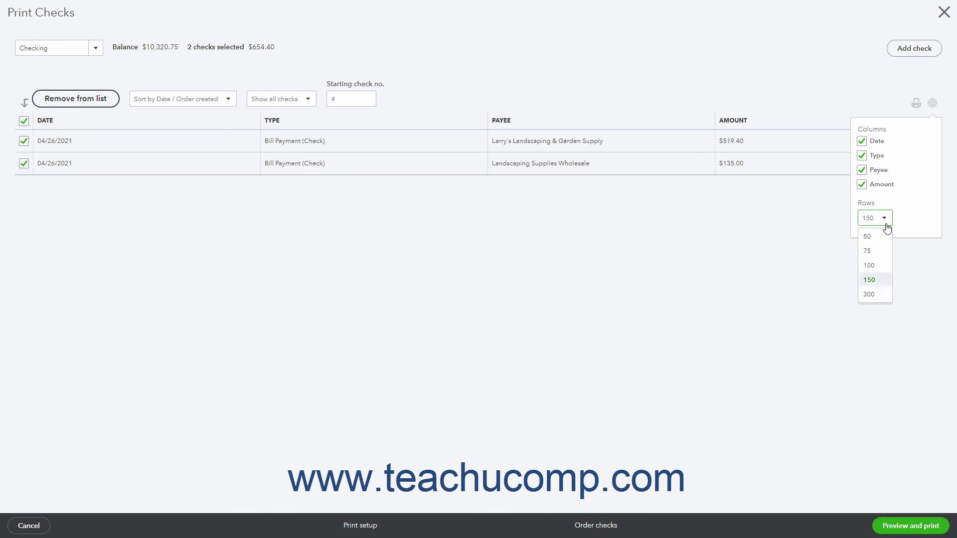
left_click(885, 224)
left_click(932, 103)
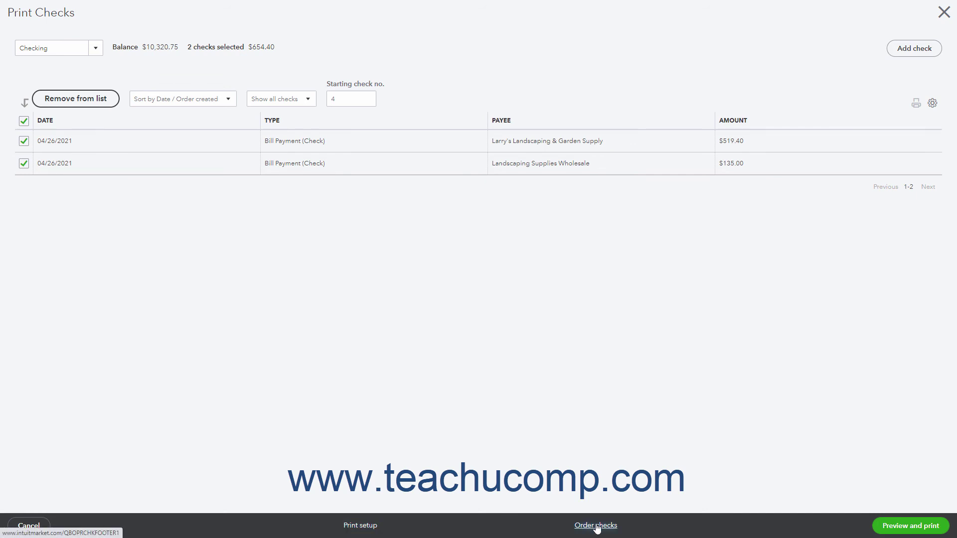
Preview the two checks starting at number 4, print them, and close the preview
left_click(359, 99)
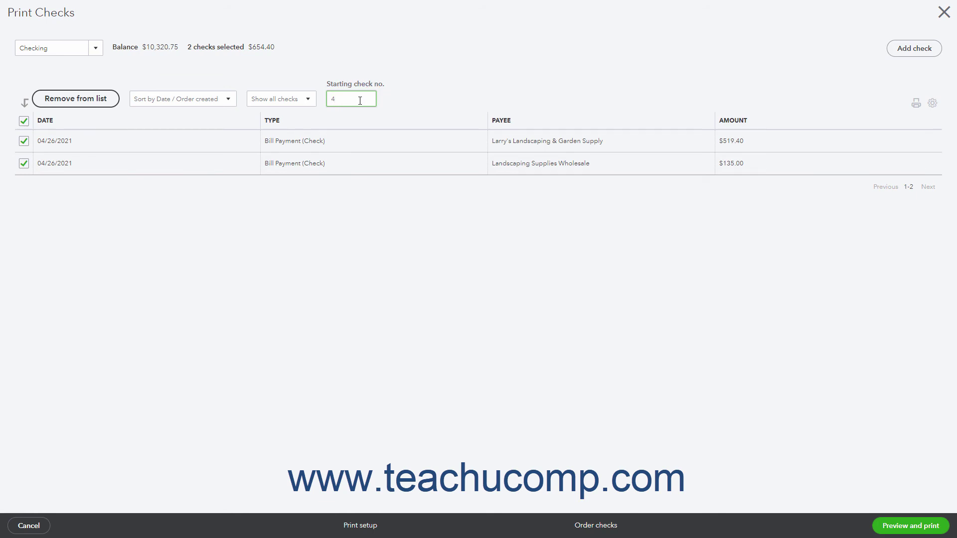
left_click(895, 527)
right_click(431, 165)
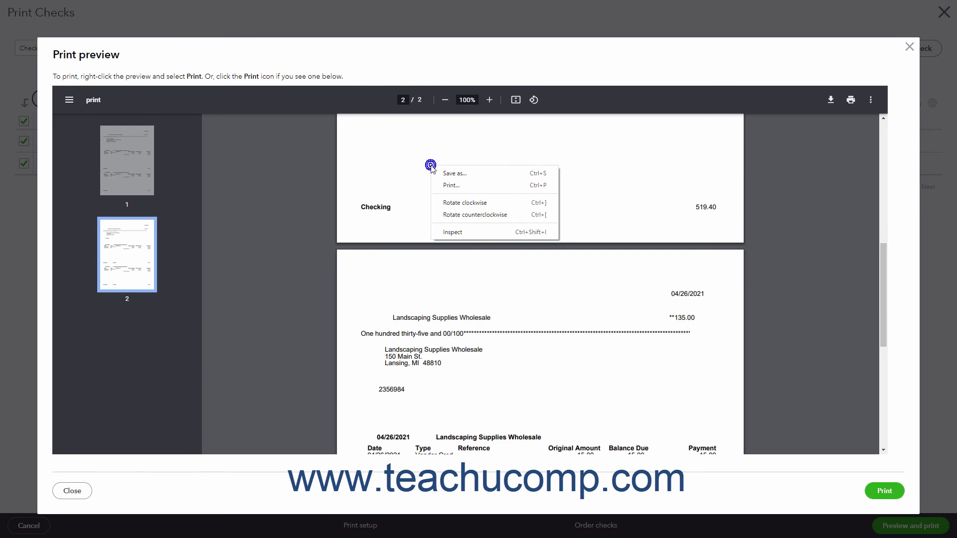
left_click(450, 185)
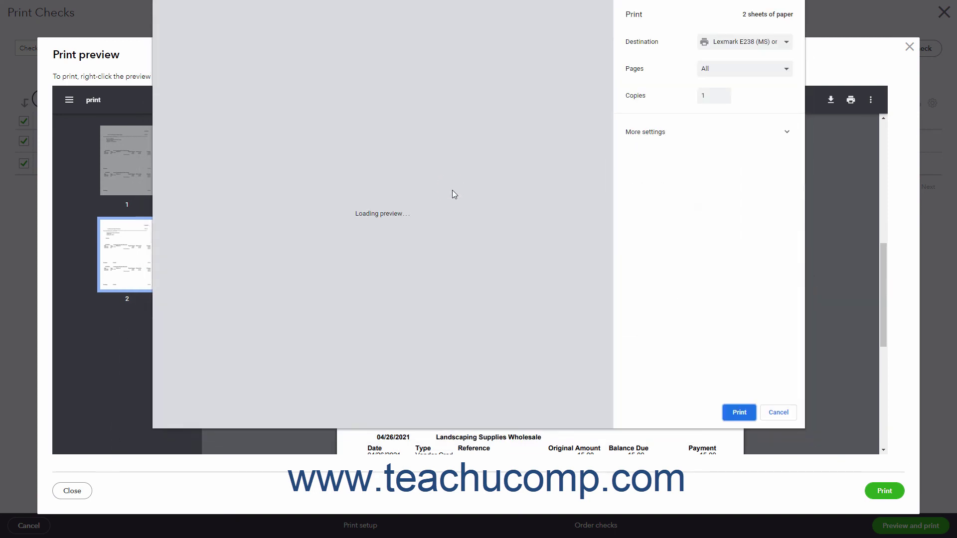
left_click(729, 411)
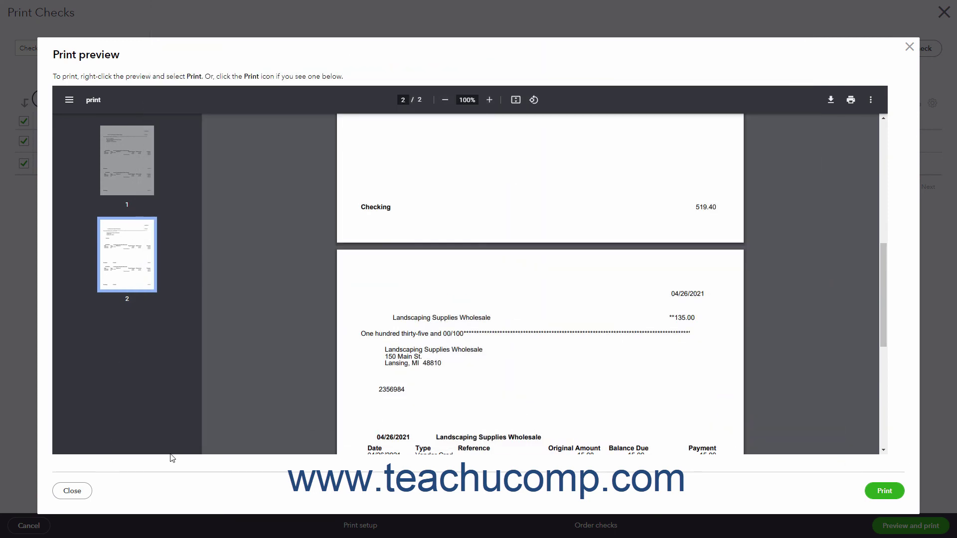
left_click(80, 492)
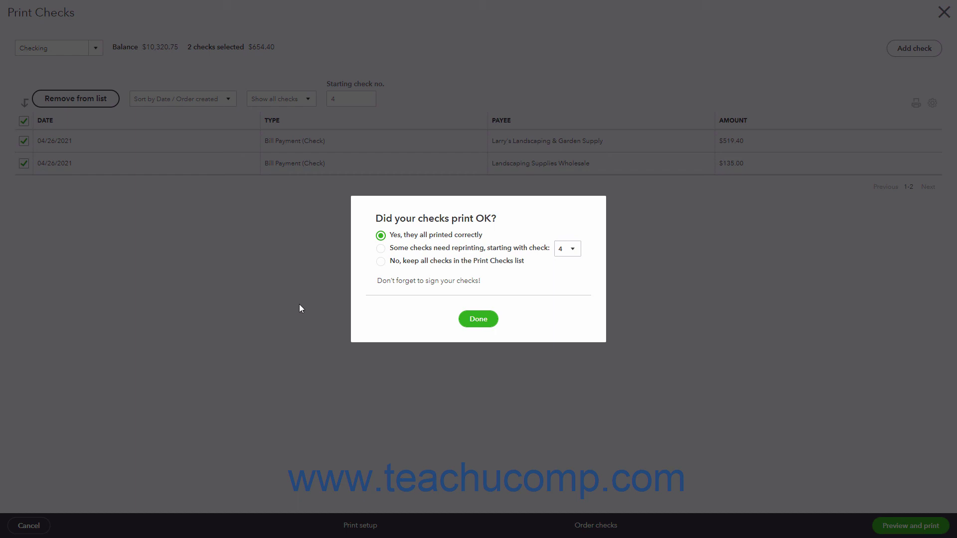
Review the reprint and keep-in-queue options, then confirm all checks printed correctly
left_click(381, 237)
left_click(380, 249)
left_click(578, 255)
left_click(578, 255)
left_click(381, 261)
left_click(381, 235)
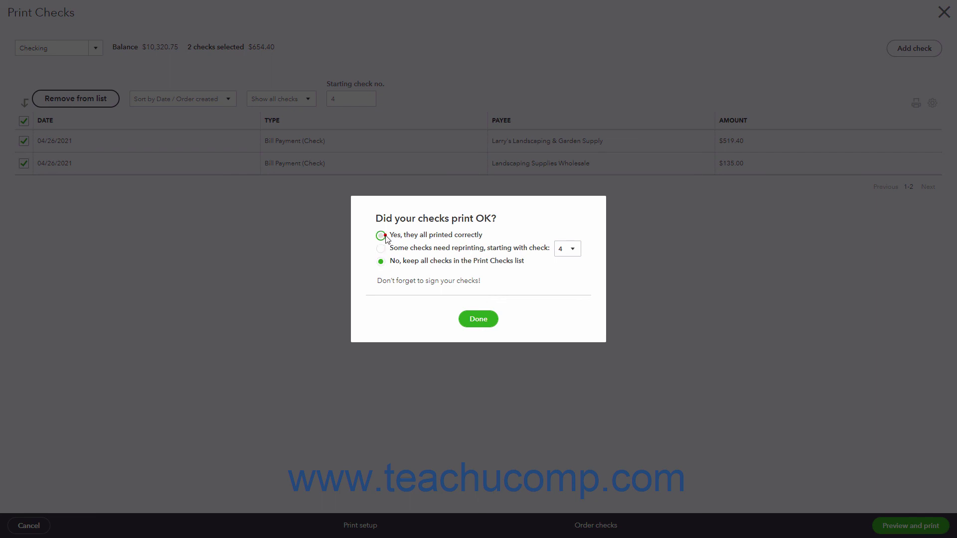
left_click(478, 319)
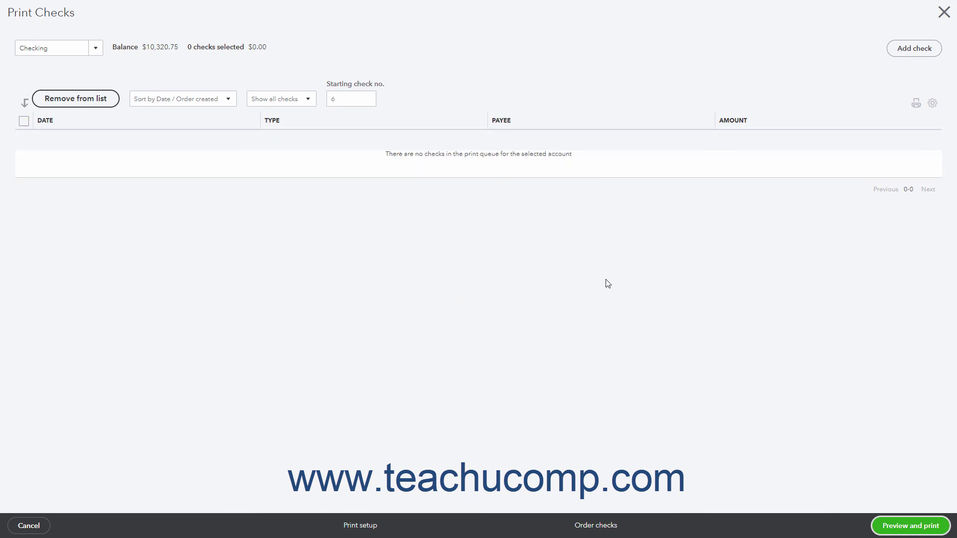